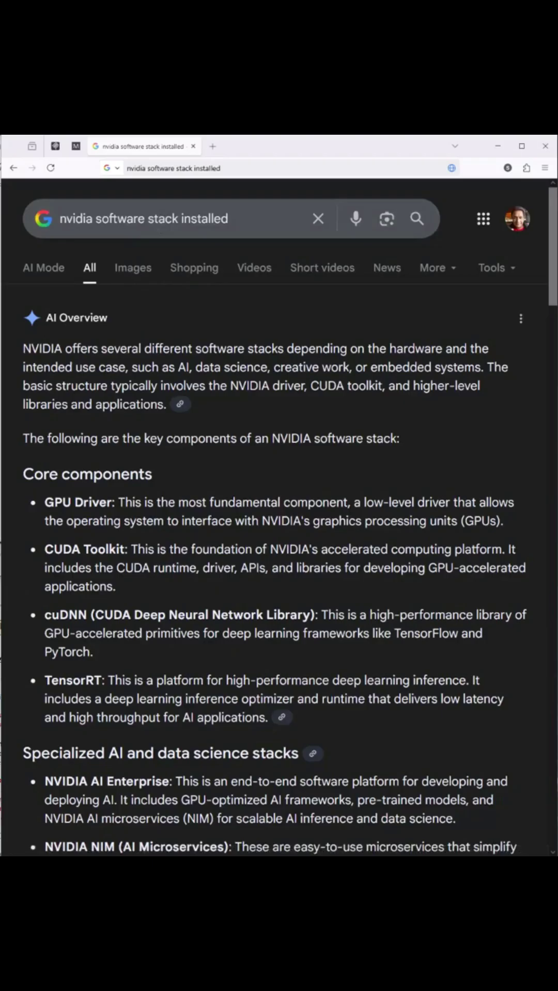
# - Connect the computer to the spark-e559 Wi-Fi network, keeping automatic connection enabled
pyautogui.click(518, 863)
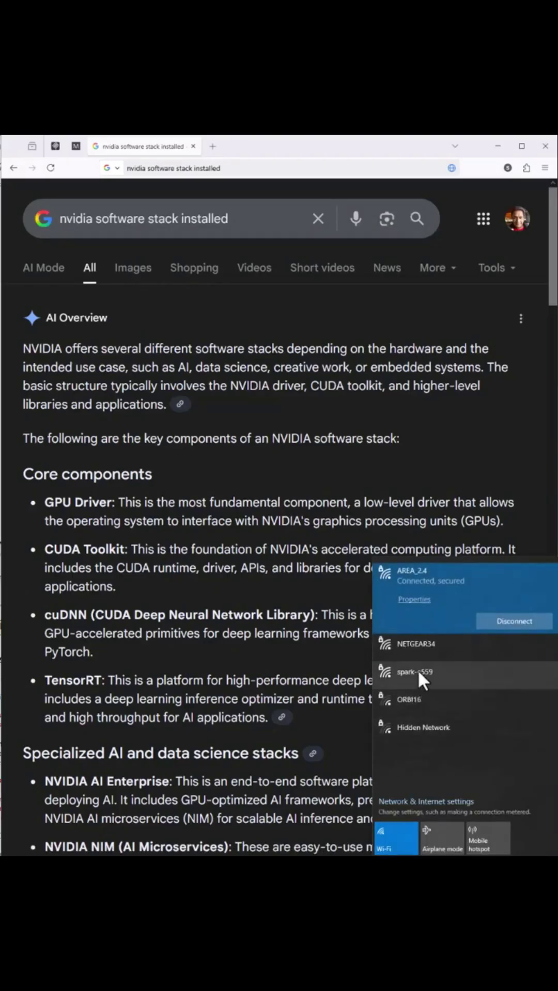
pyautogui.click(458, 676)
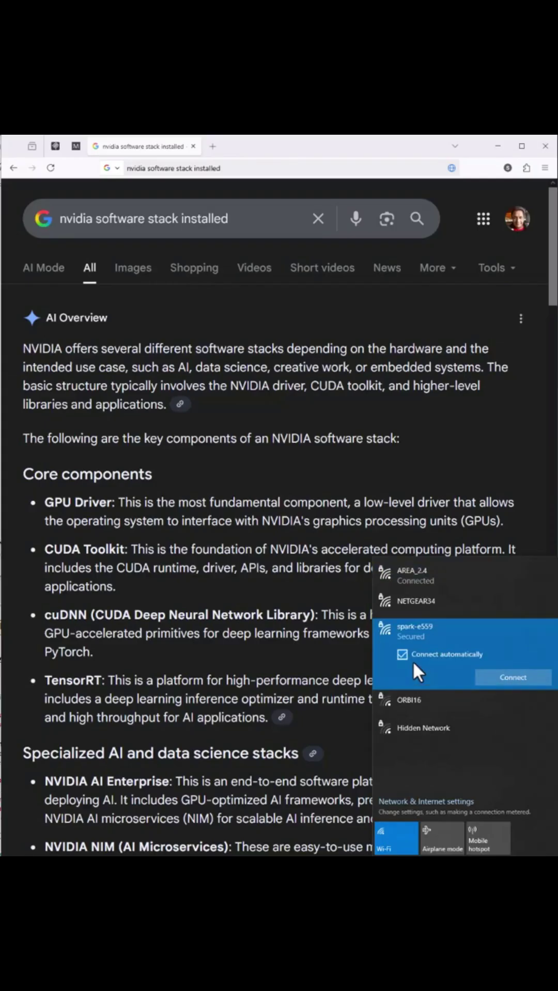
pyautogui.click(497, 676)
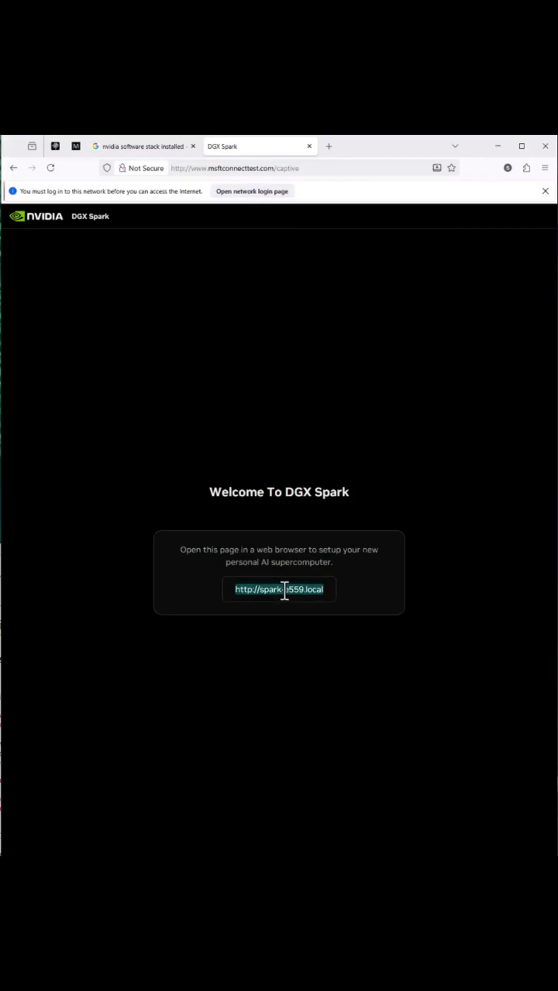
pyautogui.click(271, 193)
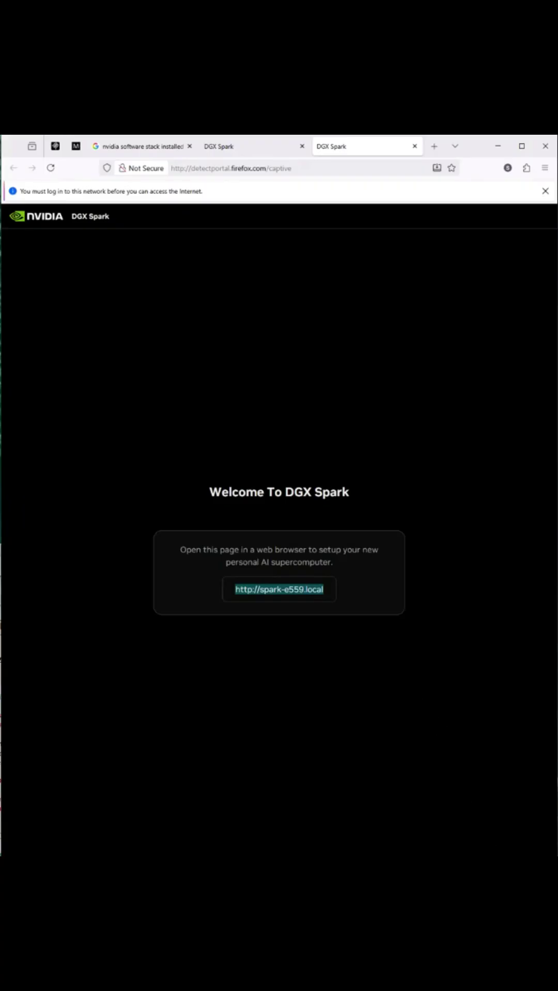
pyautogui.click(403, 867)
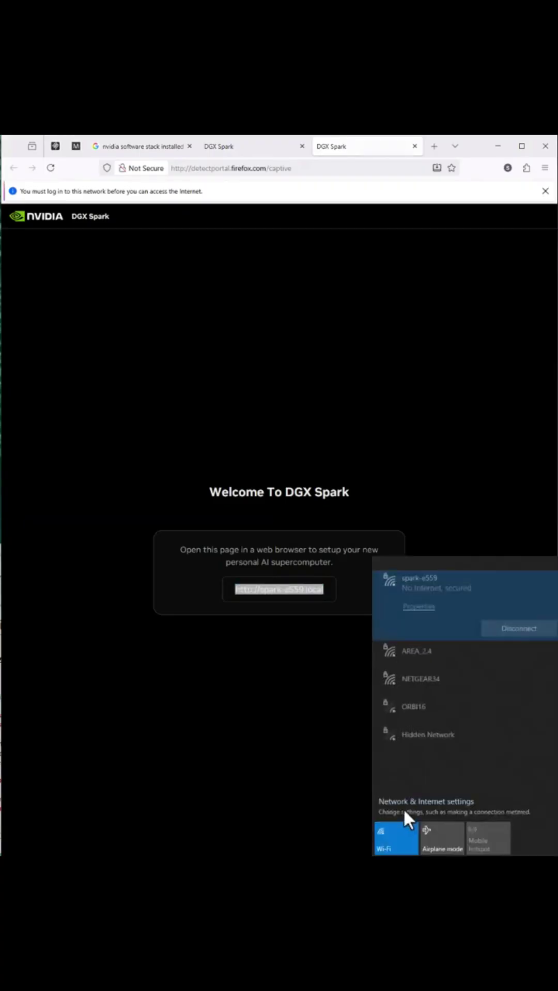
pyautogui.click(352, 373)
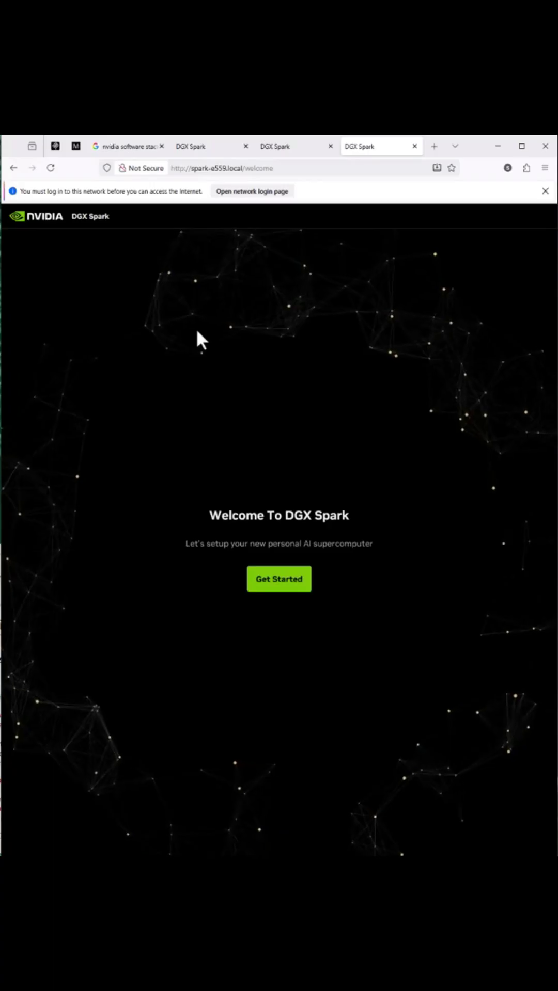
# - Start the DGX Spark setup and continue with US - English as the language and America - Los Angeles as the timezone
pyautogui.hotkey('ctrl', '+')
pyautogui.hotkey('ctrl', '+')
pyautogui.hotkey('ctrl', '+')
pyautogui.hotkey('ctrl', '+')
pyautogui.hotkey('ctrl', '+')
pyautogui.hotkey('ctrl', '+')
pyautogui.hotkey('ctrl', '+')
pyautogui.hotkey('ctrl', '+')
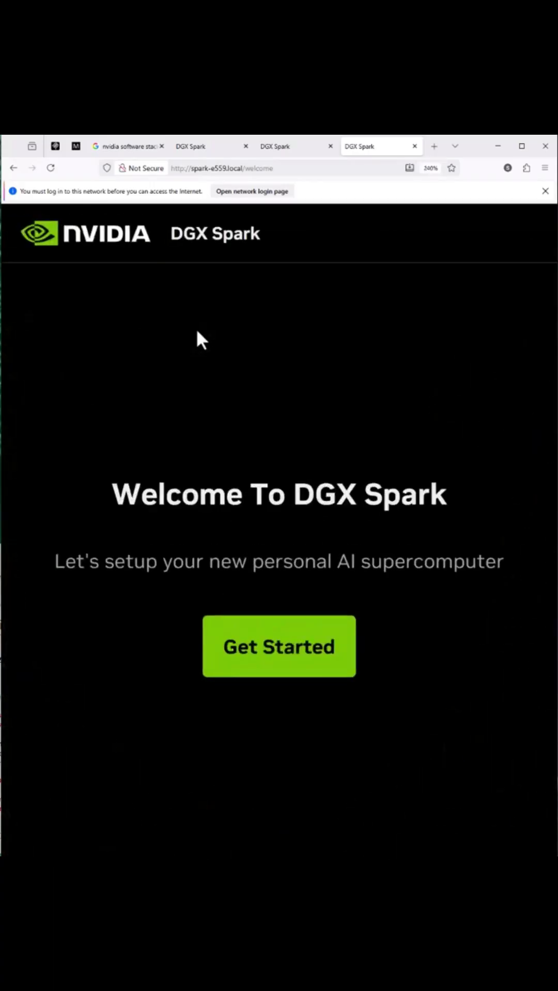
pyautogui.click(263, 664)
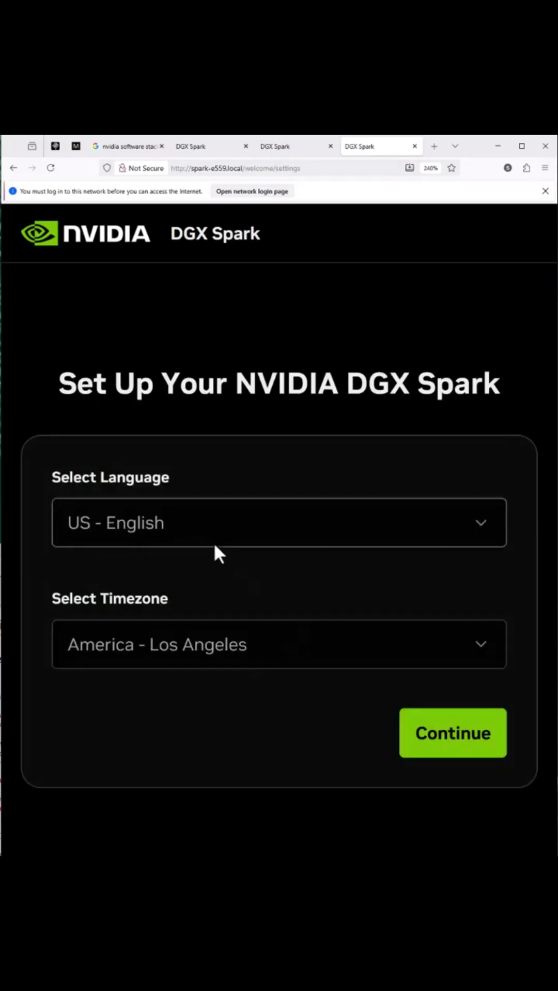
pyautogui.click(468, 740)
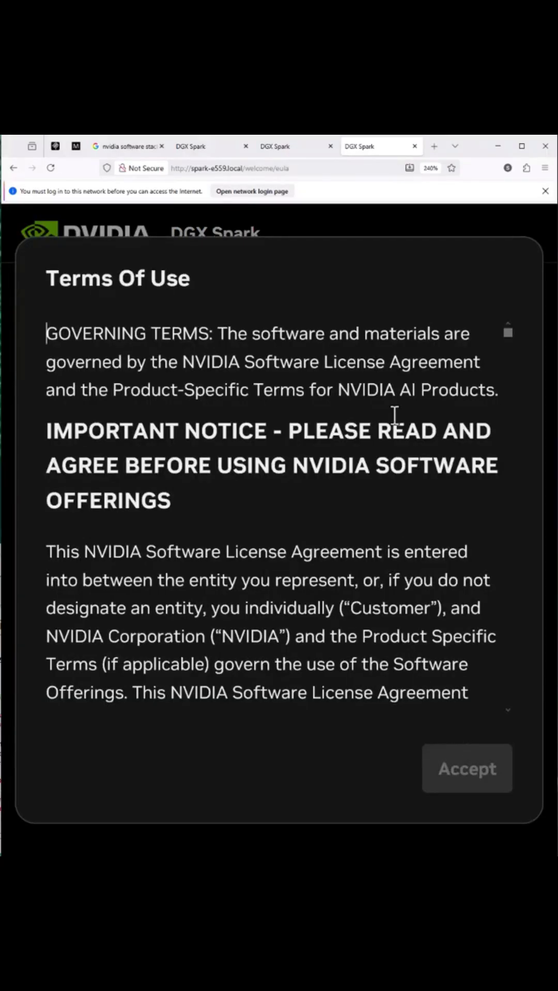
# - Go through the NVIDIA Terms Of Use to the end and accept them
pyautogui.scroll(-20, 394, 416)
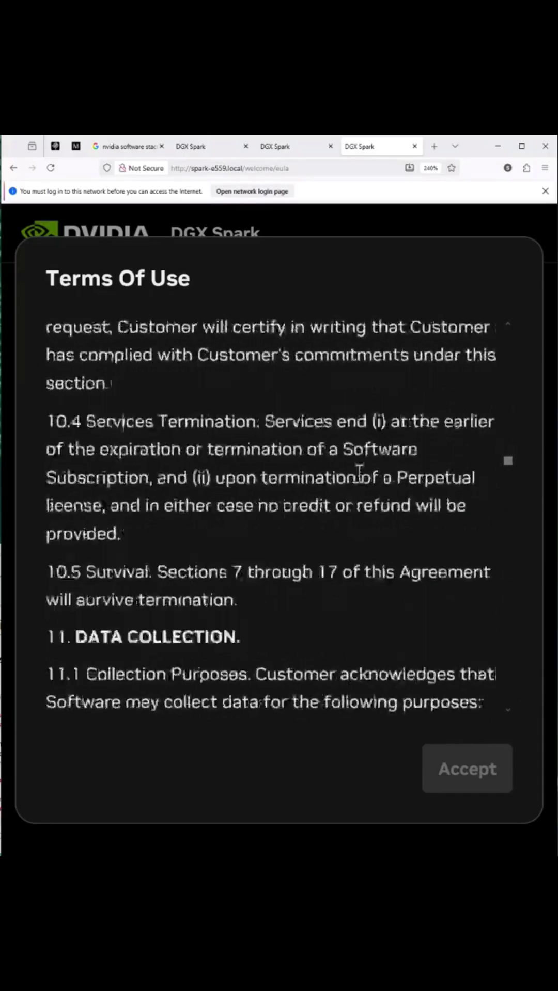
pyautogui.scroll(-20, 359, 471)
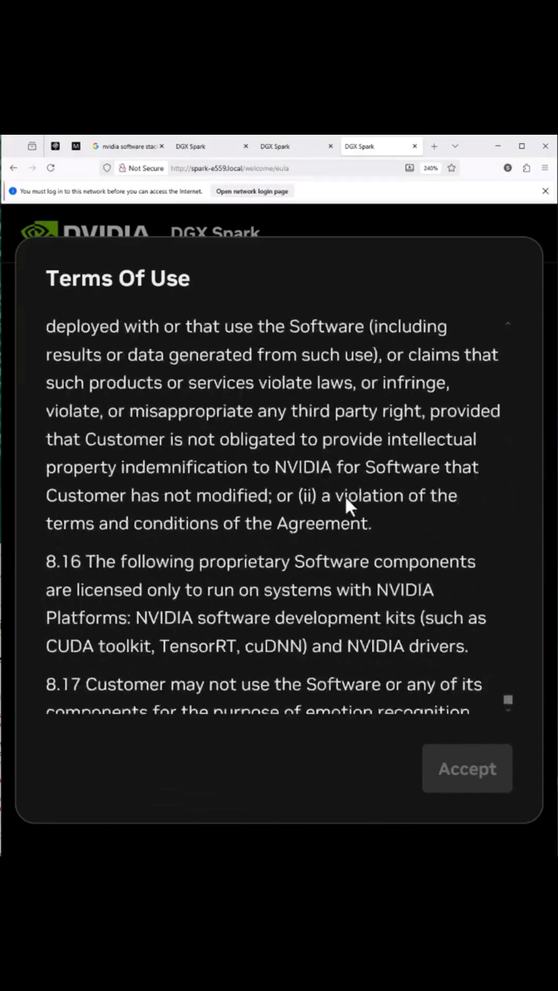
pyautogui.scroll(-3, 356, 506)
pyautogui.click(462, 765)
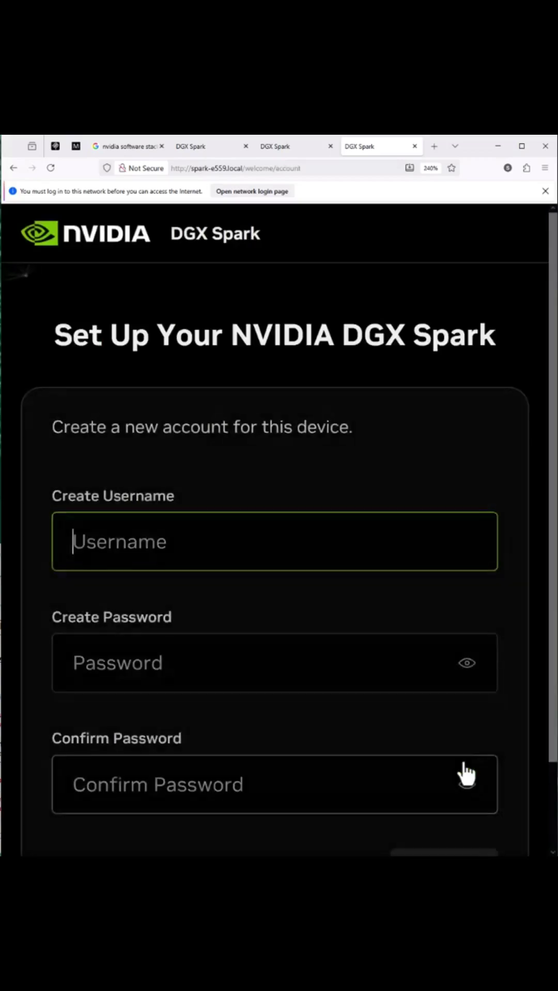
# - Create the device account by entering a username, the account password and its confirmation, and continue
pyautogui.write('amit')
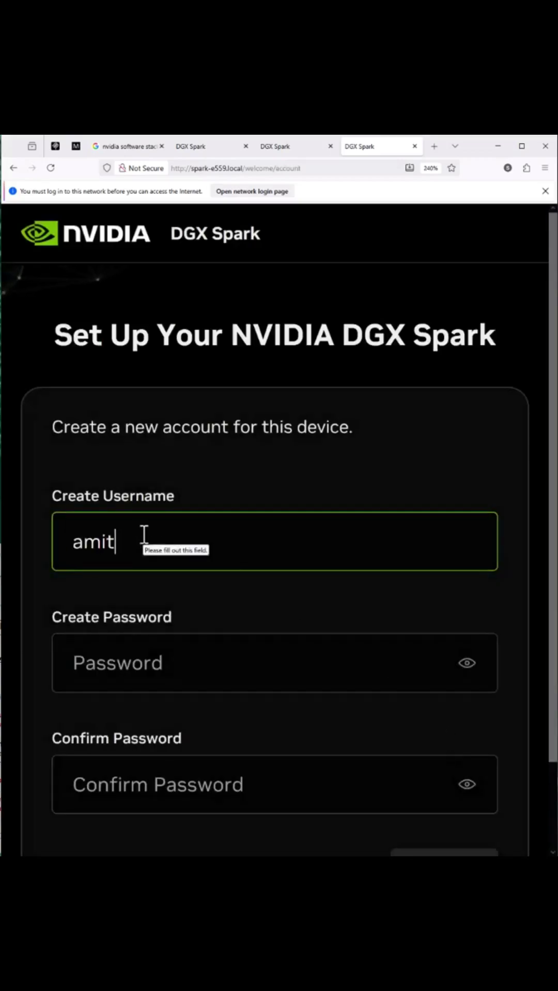
pyautogui.press('Tab')
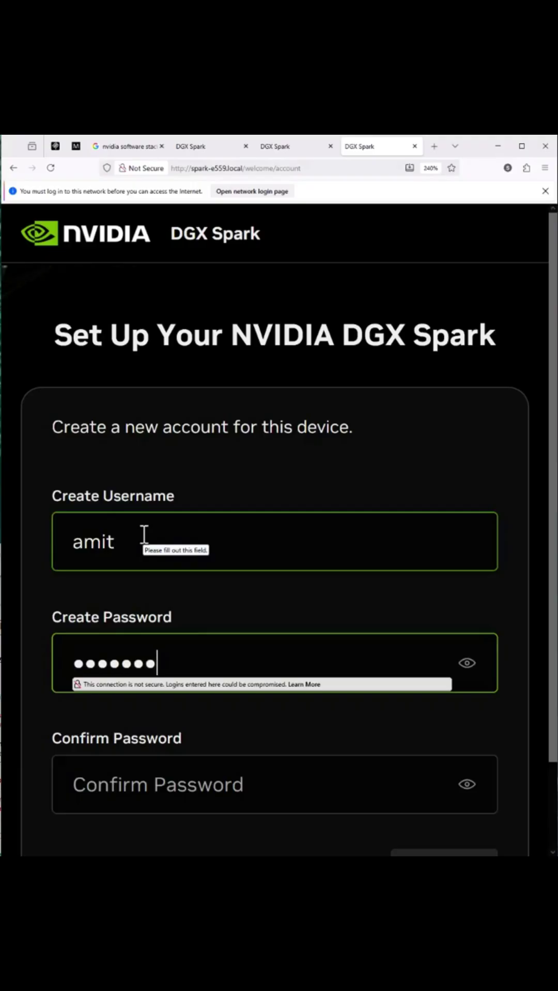
pyautogui.press('Tab')
pyautogui.write('•')
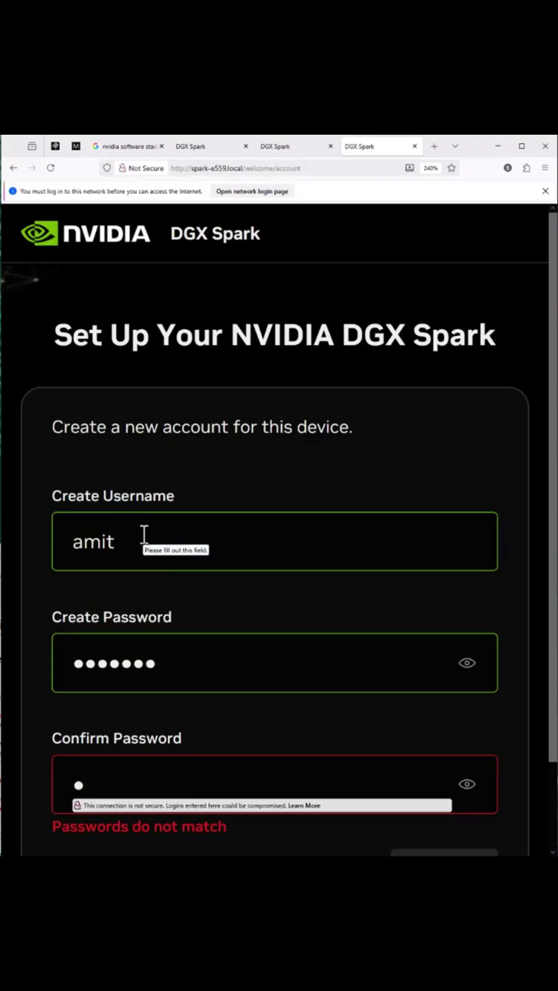
pyautogui.write('••••••')
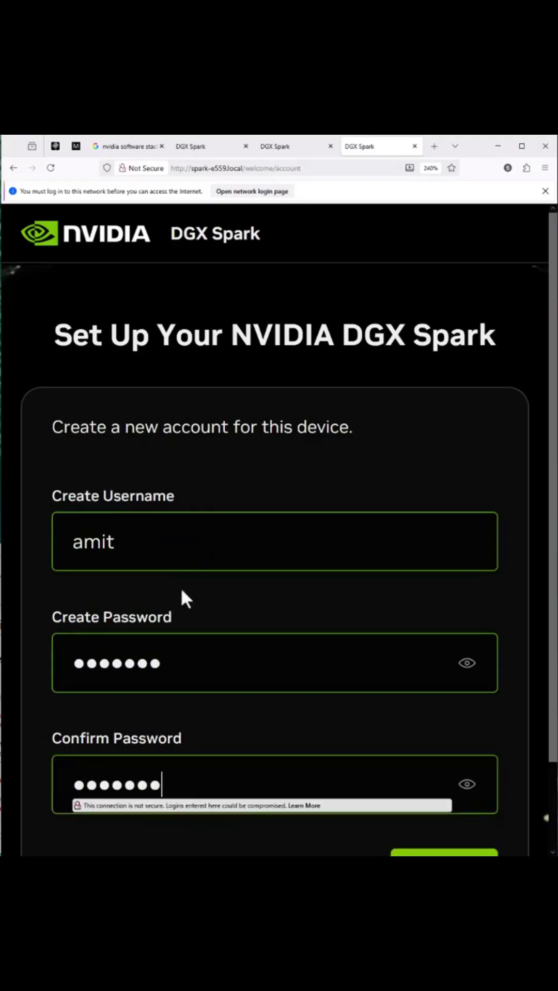
pyautogui.scroll(-2, 196, 593)
pyautogui.click(425, 792)
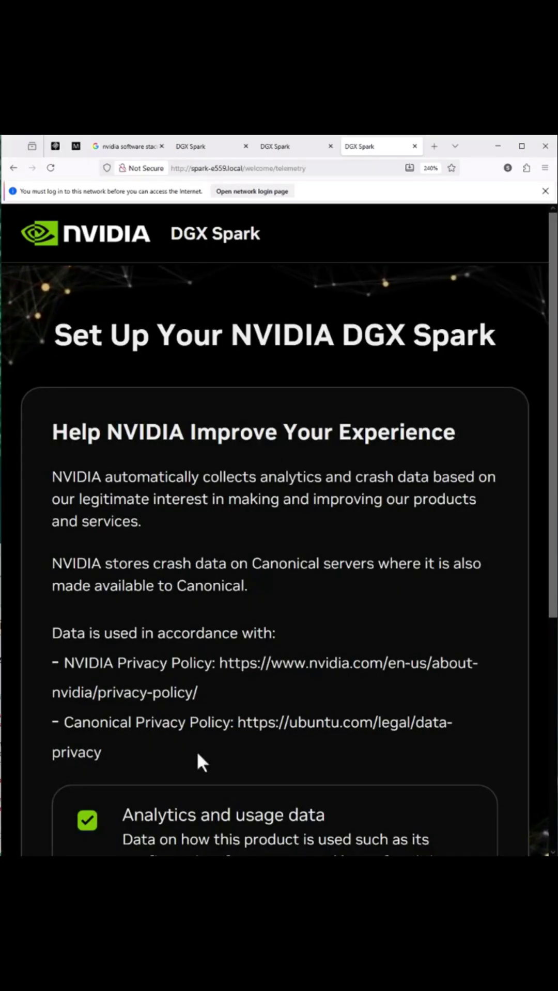
# - Continue past the data collection options with Analytics and usage data enabled and Crash and failure data disabled
pyautogui.scroll(-5, 262, 736)
pyautogui.scroll(-2, 262, 735)
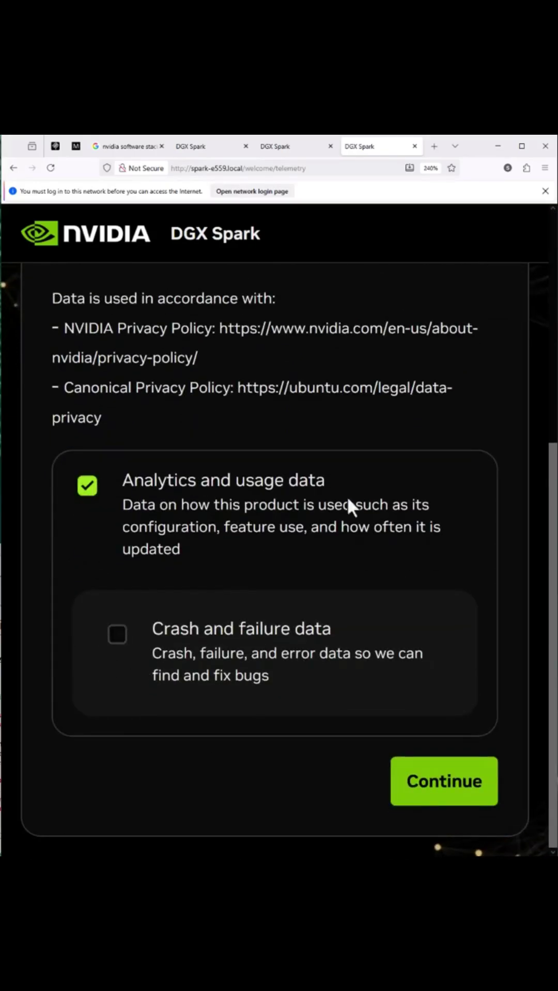
pyautogui.click(87, 487)
pyautogui.click(87, 643)
pyautogui.scroll(-3, 262, 587)
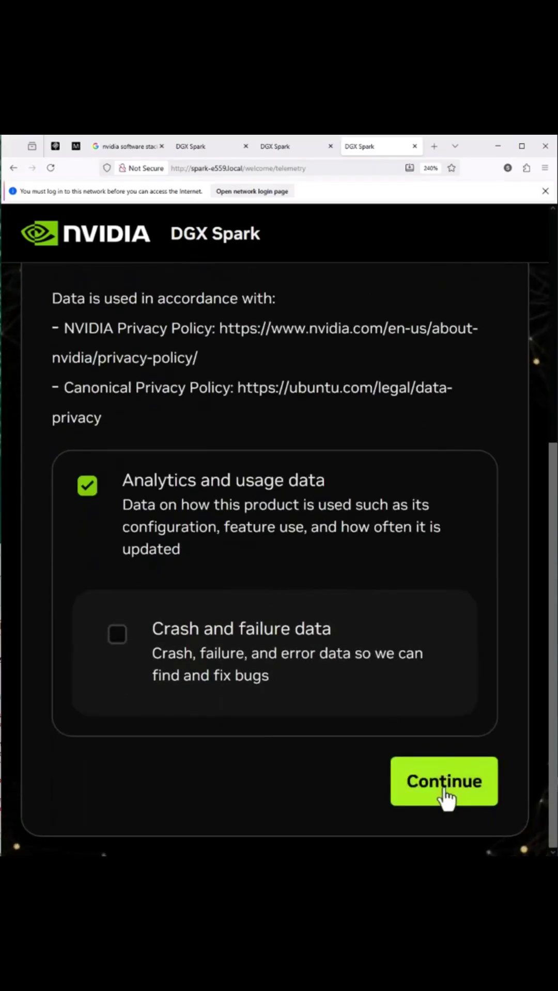
pyautogui.click(443, 789)
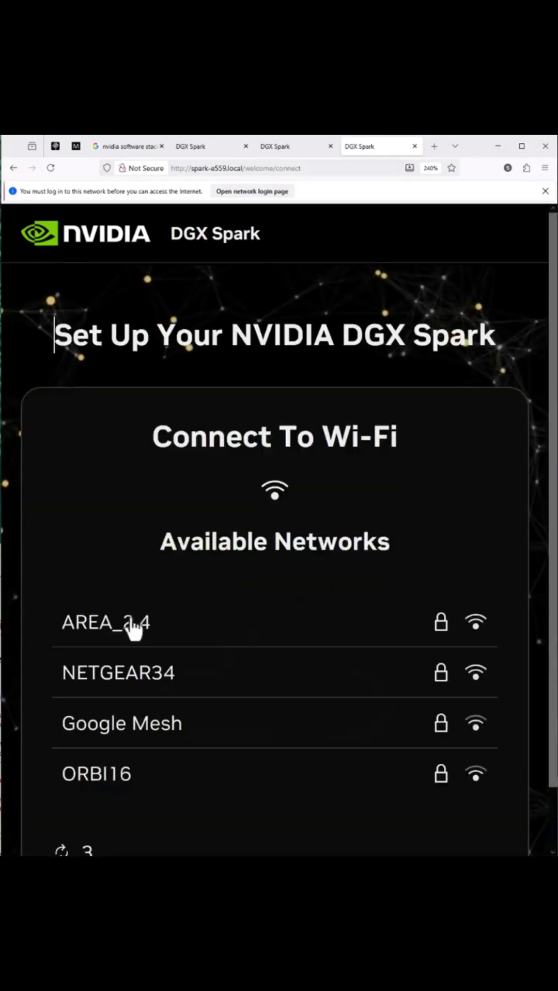
# - Join the DGX Spark to the AREA_2.4 Wi-Fi network by entering the network password
pyautogui.click(137, 630)
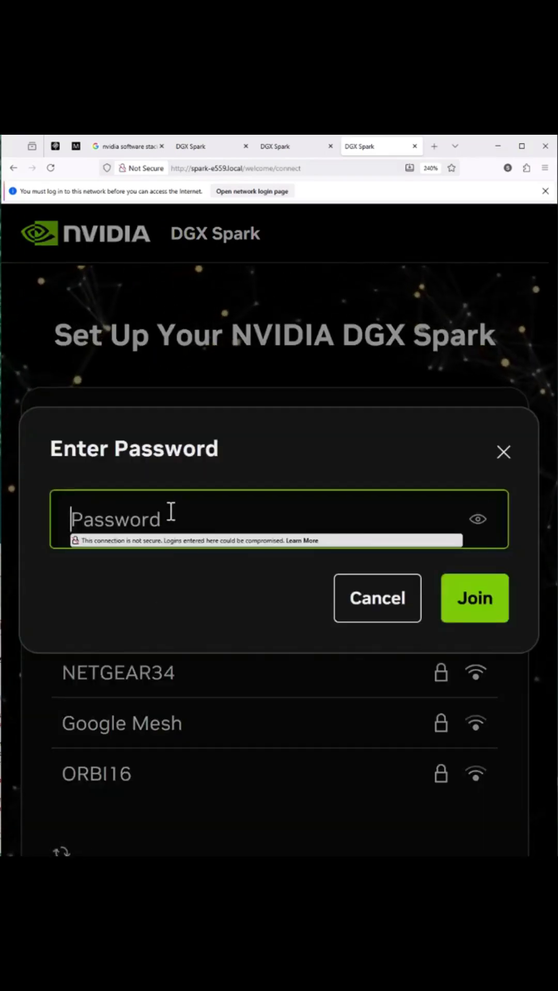
pyautogui.write('****')
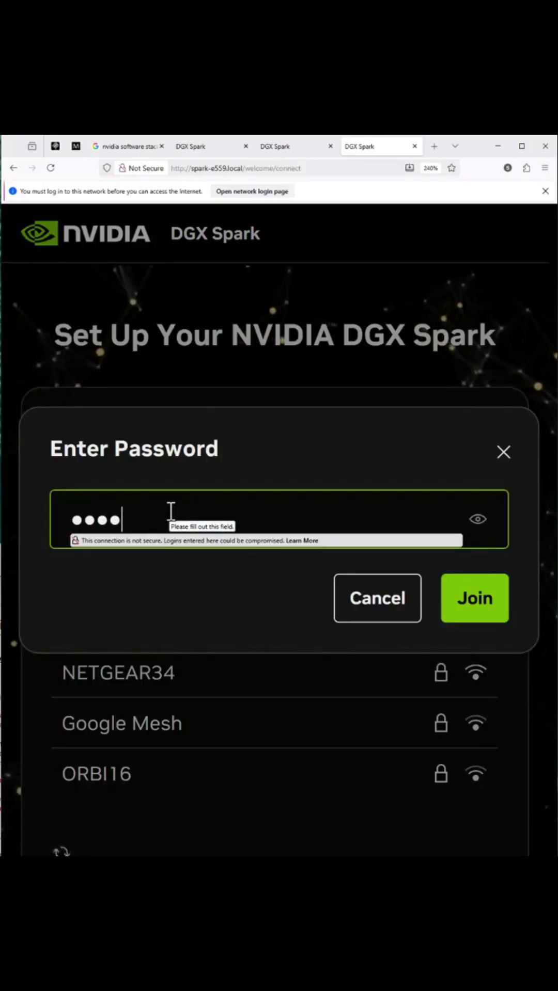
pyautogui.write('******')
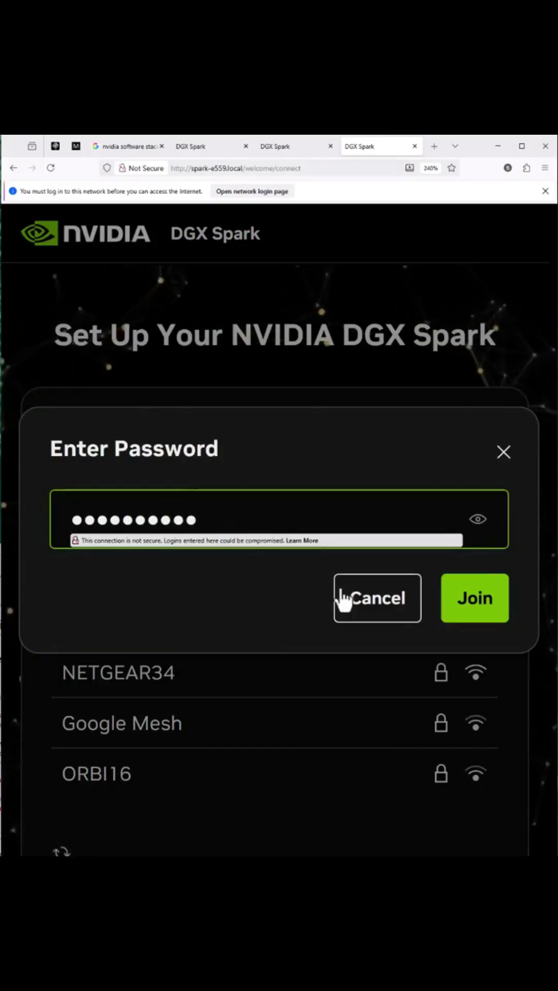
pyautogui.click(481, 601)
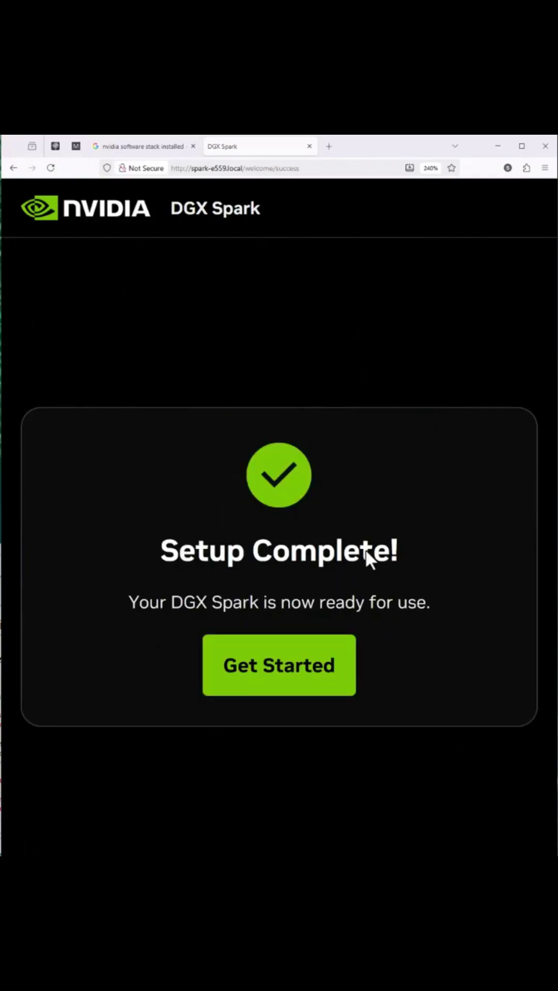
# - Open the DGX Spark getting-started site from the completed setup and browse the Explore Playbooks section
pyautogui.click(301, 672)
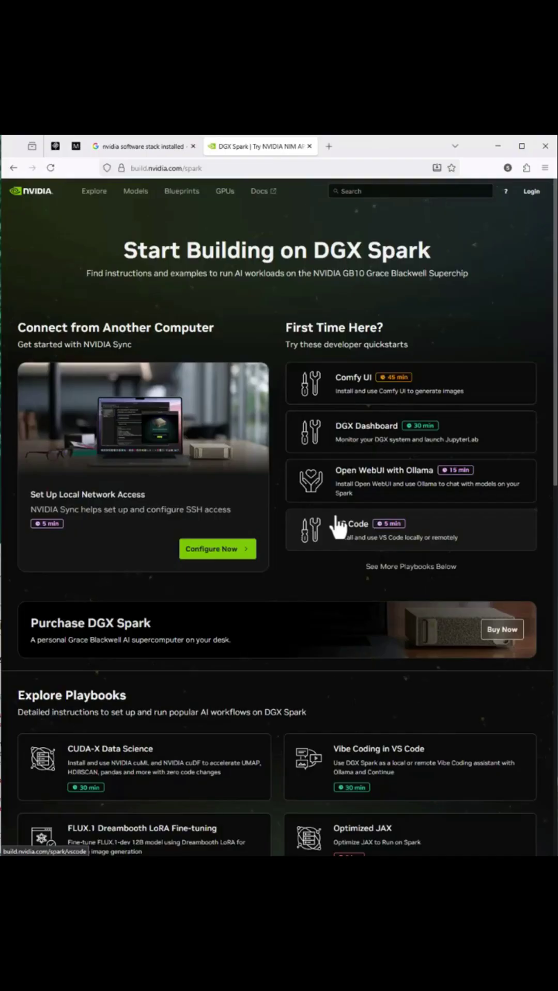
pyautogui.scroll(-3, 335, 516)
pyautogui.scroll(-3, 334, 512)
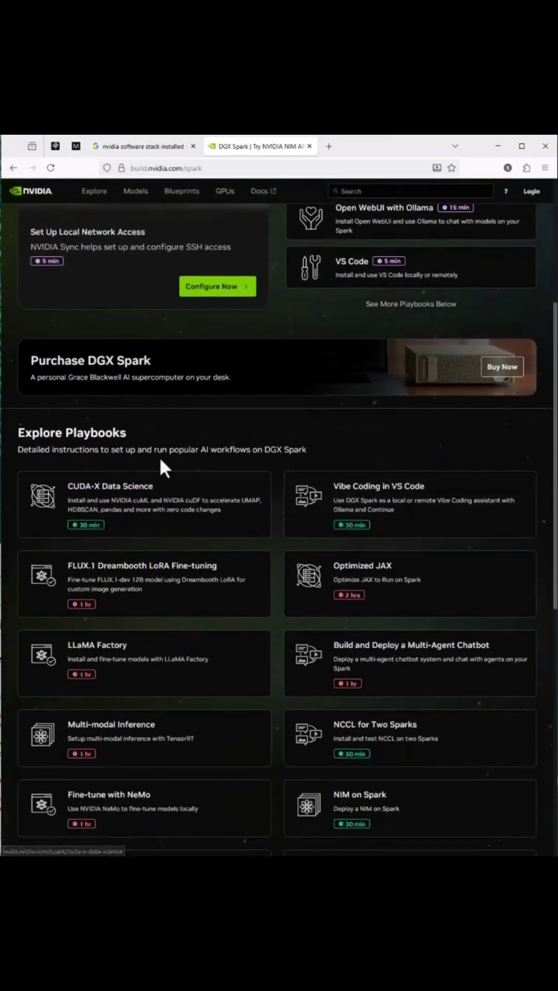